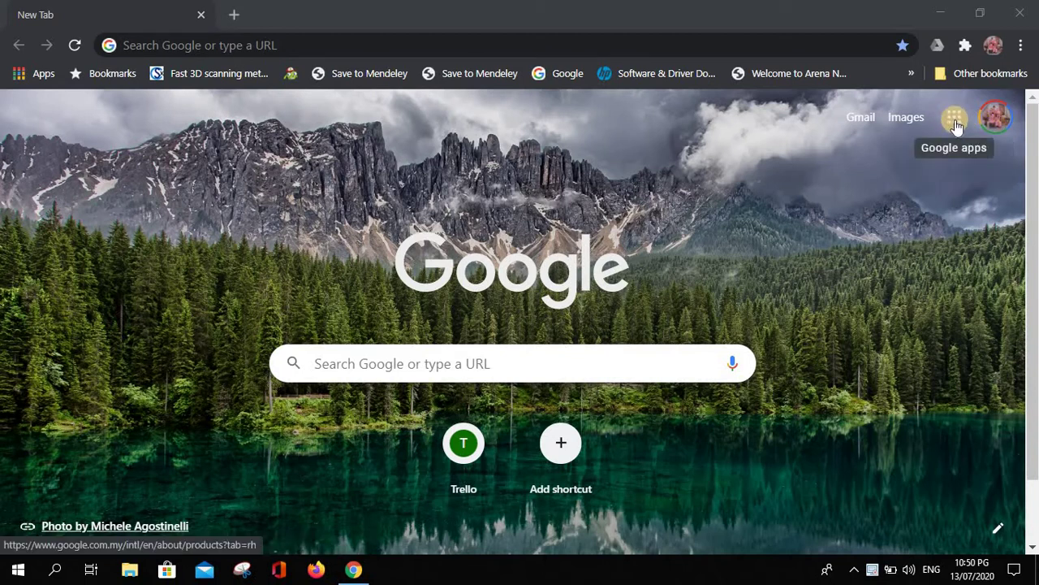
# Launch Google Classroom from Chrome's Google apps grid to show the Classes page
pyautogui.click(956, 122)
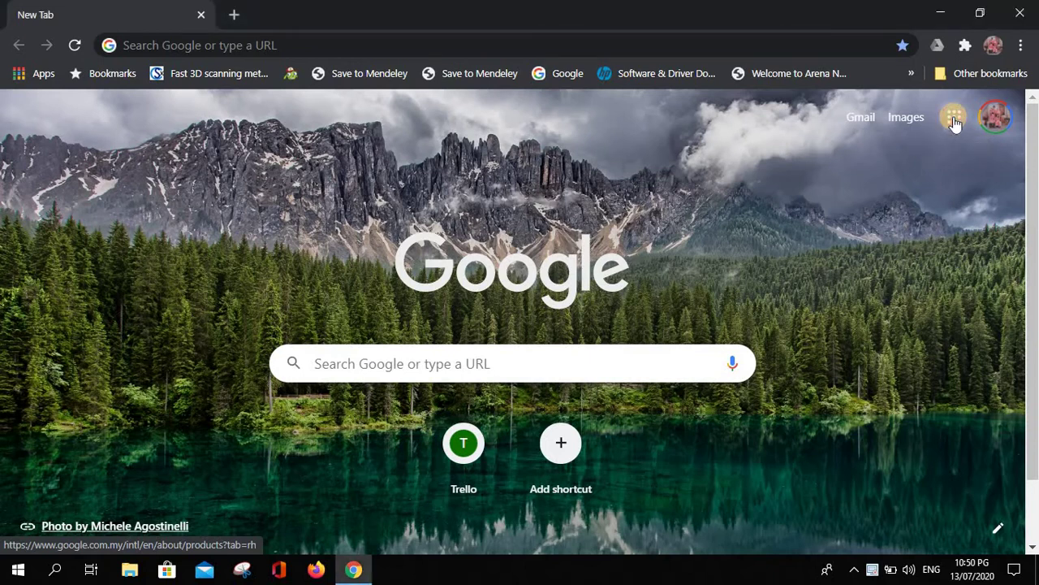
pyautogui.scroll(-3, 951, 224)
pyautogui.scroll(-4, 949, 224)
pyautogui.scroll(1, 877, 243)
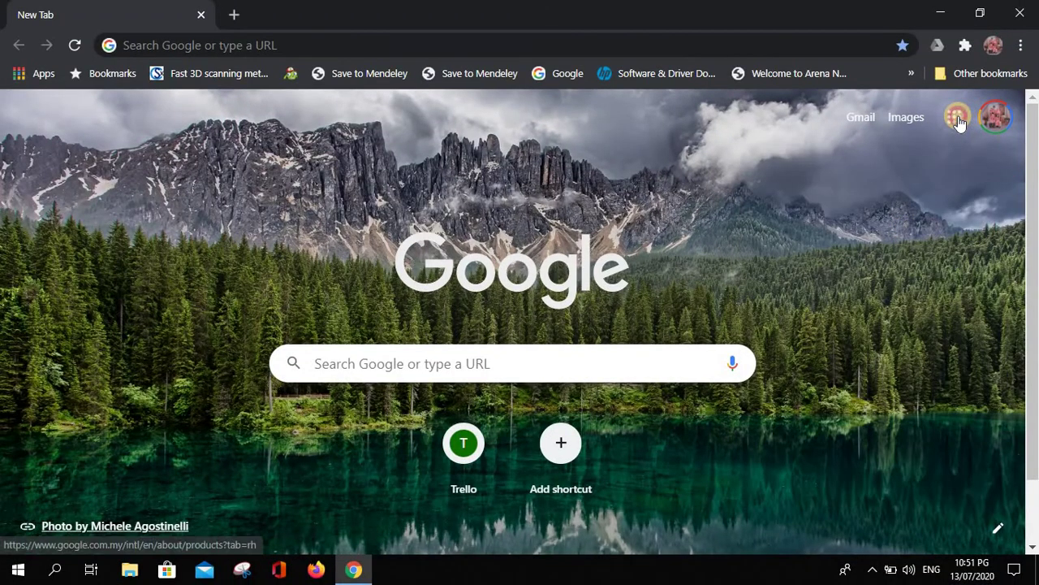
pyautogui.click(1002, 10)
pyautogui.scroll(-4, 883, 349)
pyautogui.click(885, 361)
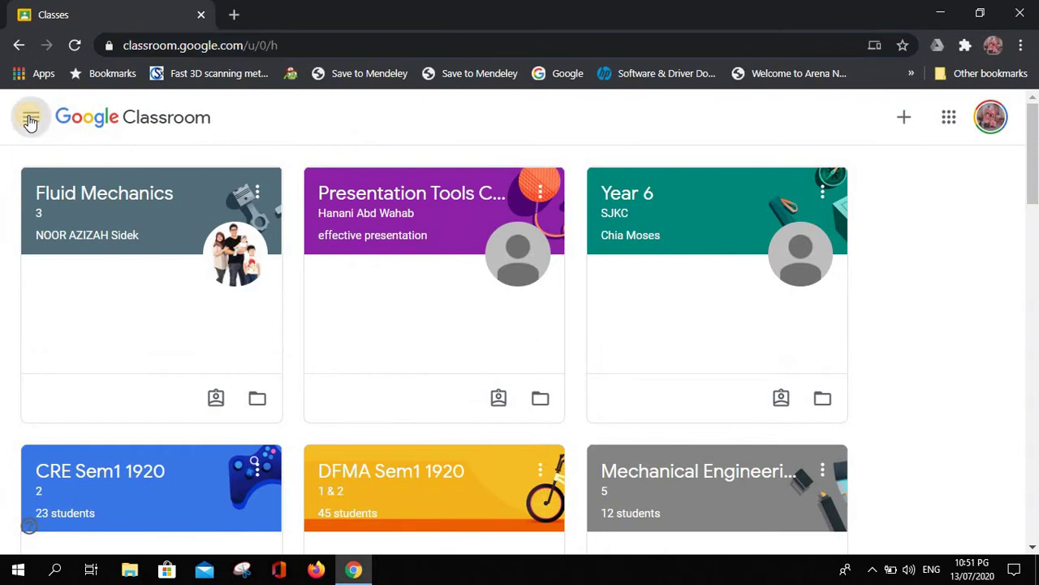
# Open DFMA Sem1 1920's Classwork and expand the 'Refer the question…' machining assignment
pyautogui.click(62, 138)
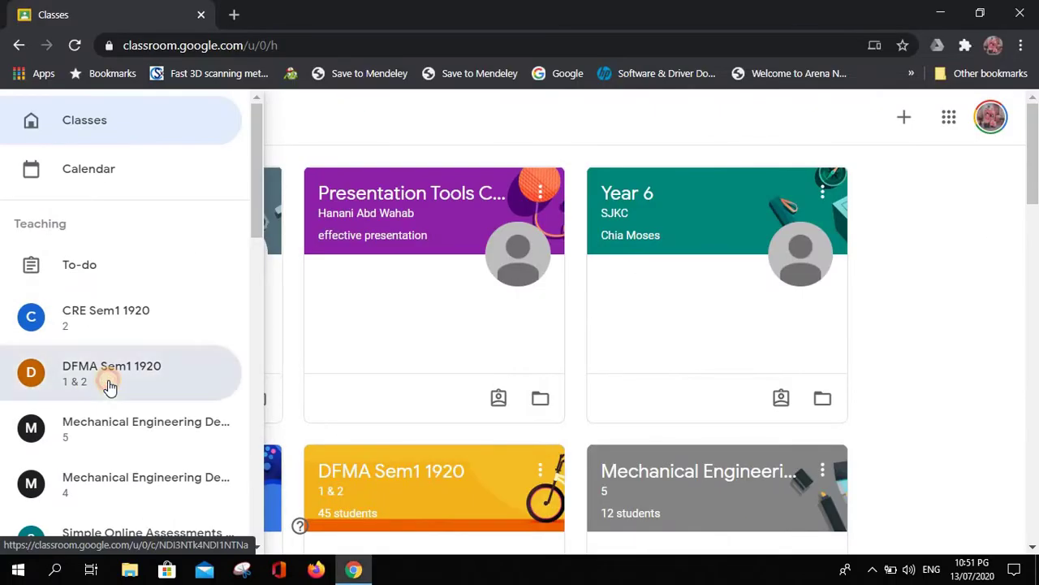
pyautogui.click(111, 388)
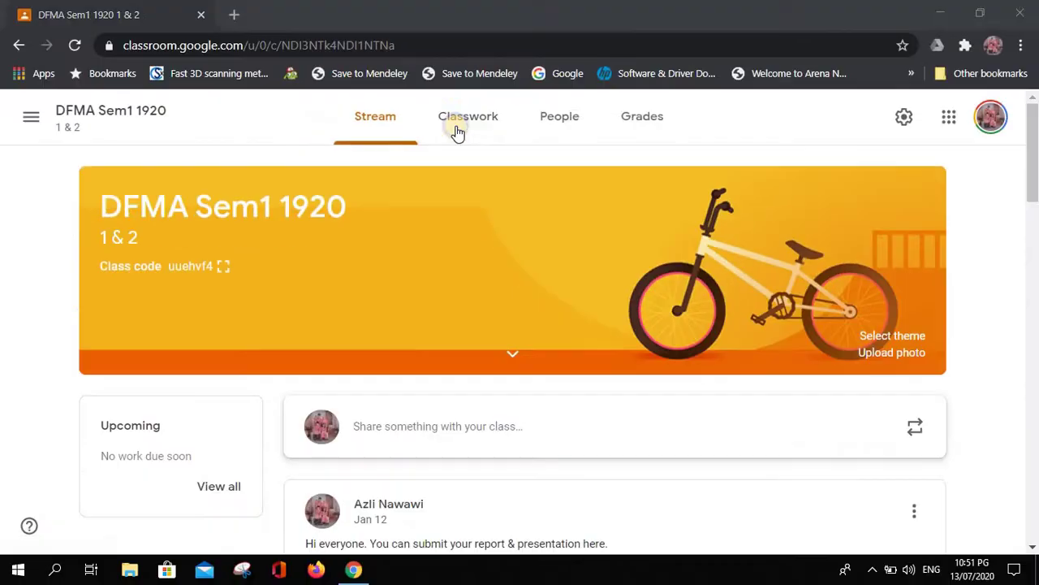
pyautogui.click(456, 126)
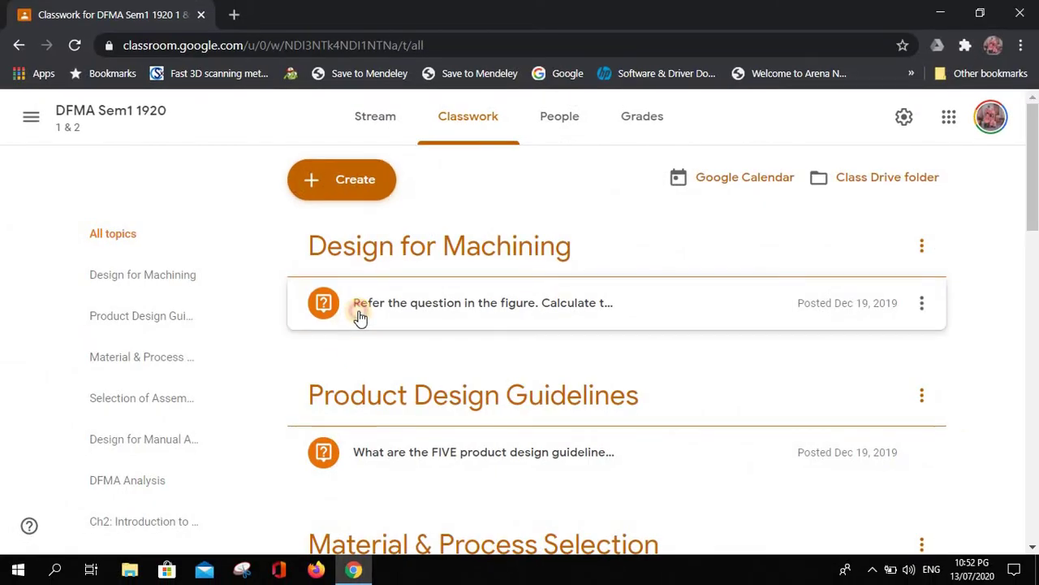
pyautogui.click(396, 291)
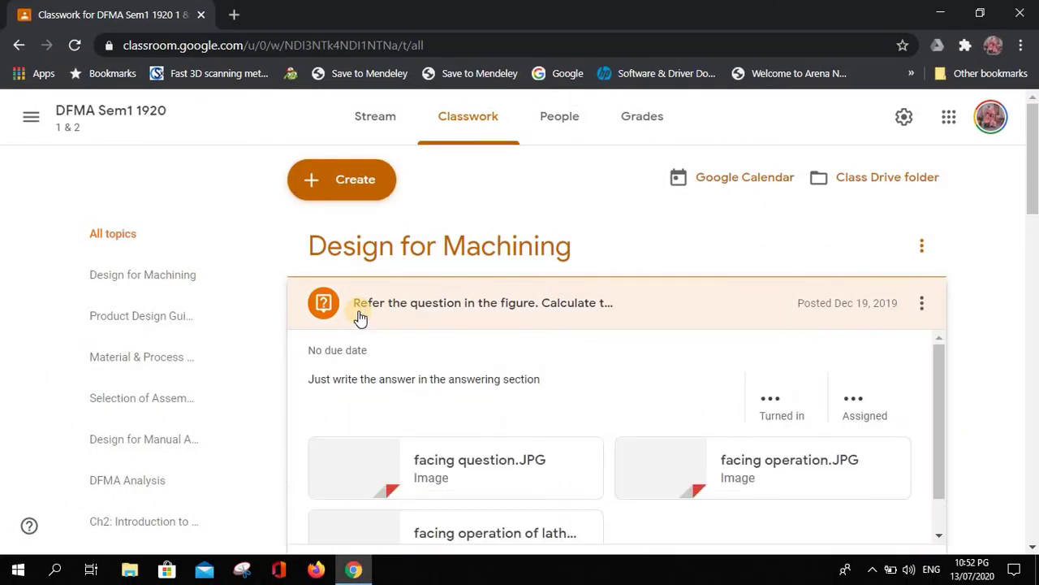
# View the machining question's Student answers: 1 turned in, 6 assigned, 38 graded
pyautogui.scroll(-5, 360, 318)
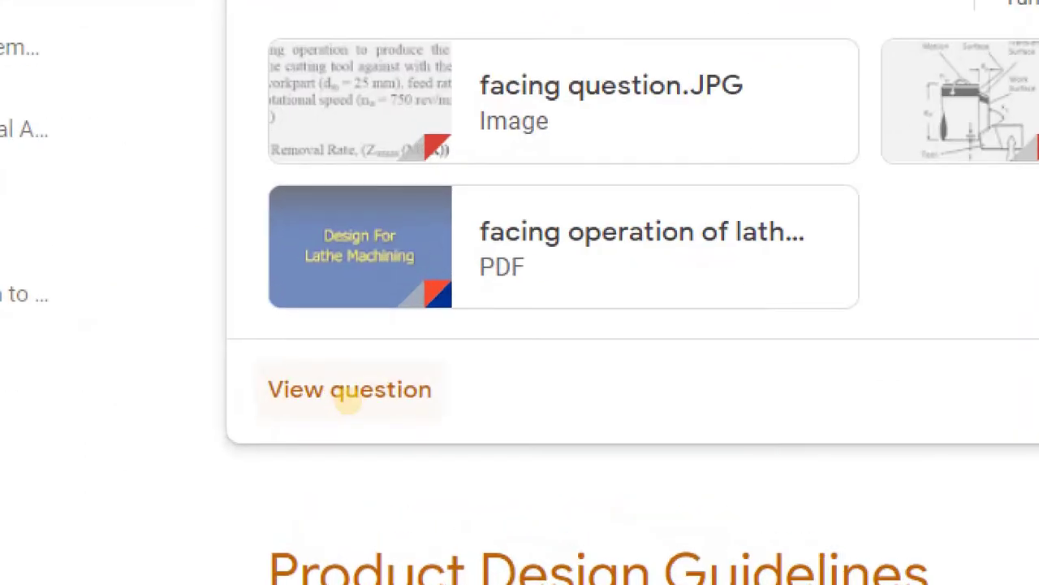
pyautogui.click(363, 392)
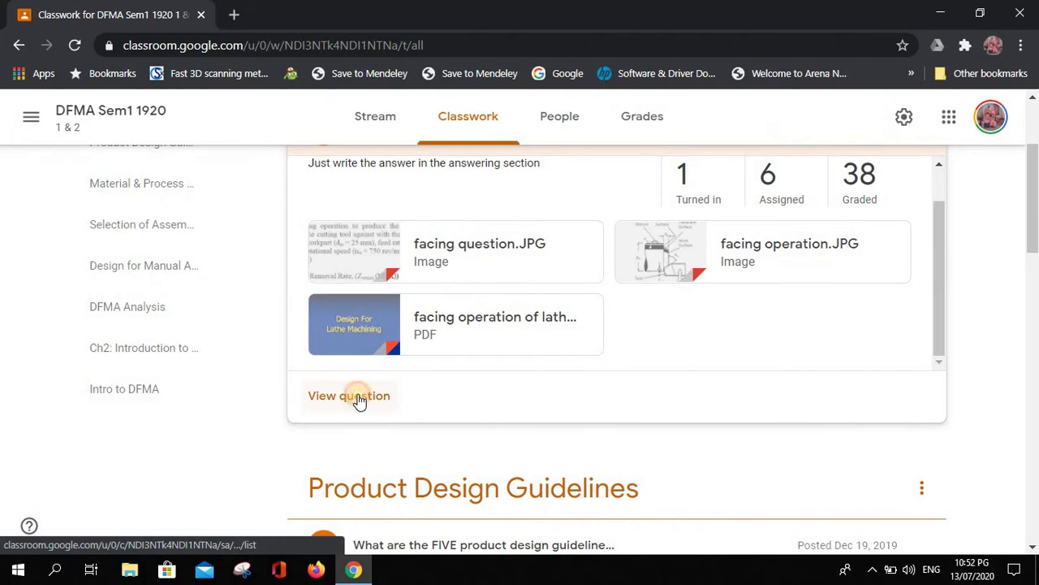
pyautogui.click(359, 397)
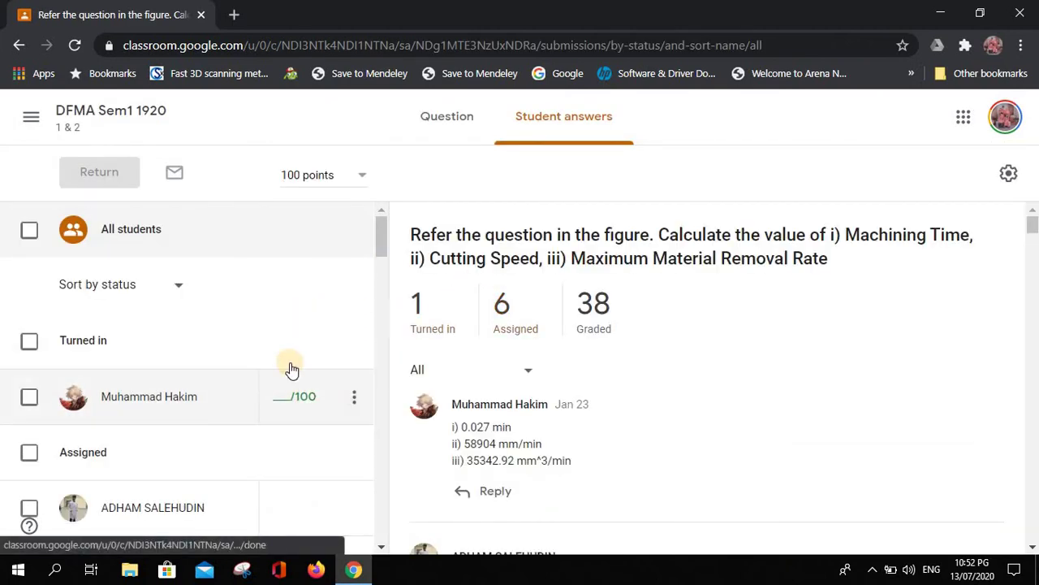
pyautogui.scroll(-4, 292, 366)
pyautogui.scroll(4, 365, 396)
pyautogui.scroll(1, 369, 393)
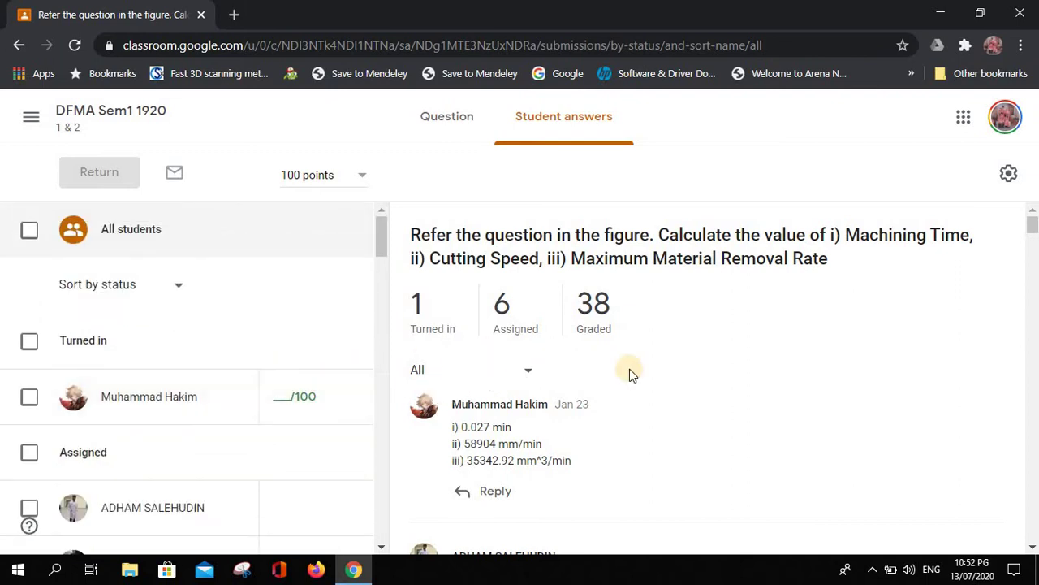
pyautogui.scroll(-2, 325, 425)
pyautogui.scroll(2, 325, 425)
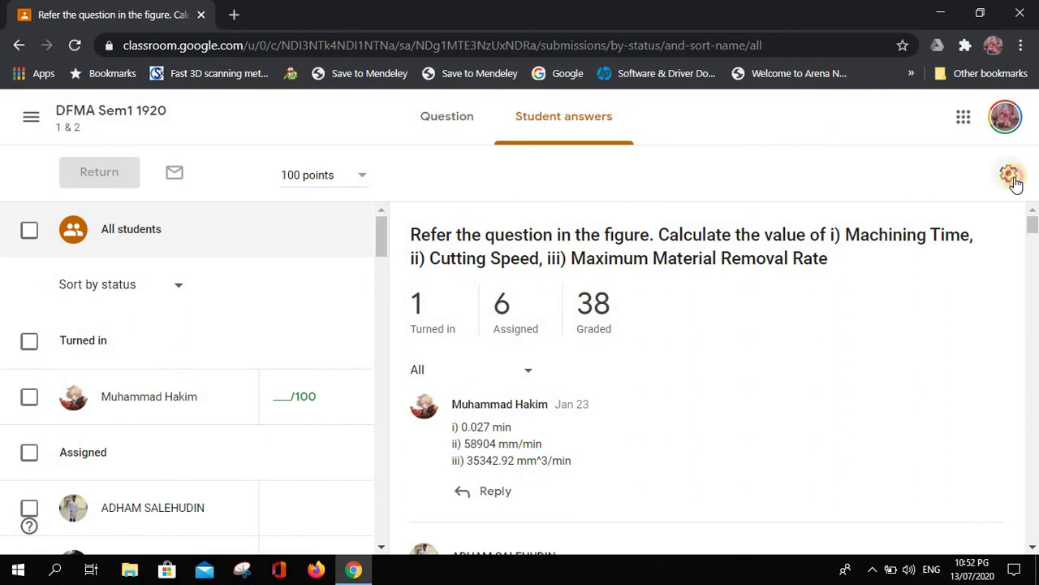
# Copy all grades to Google Sheets as 'Grades DFMA Sem1 1920 1 & 2 07-12-2020'
pyautogui.click(978, 172)
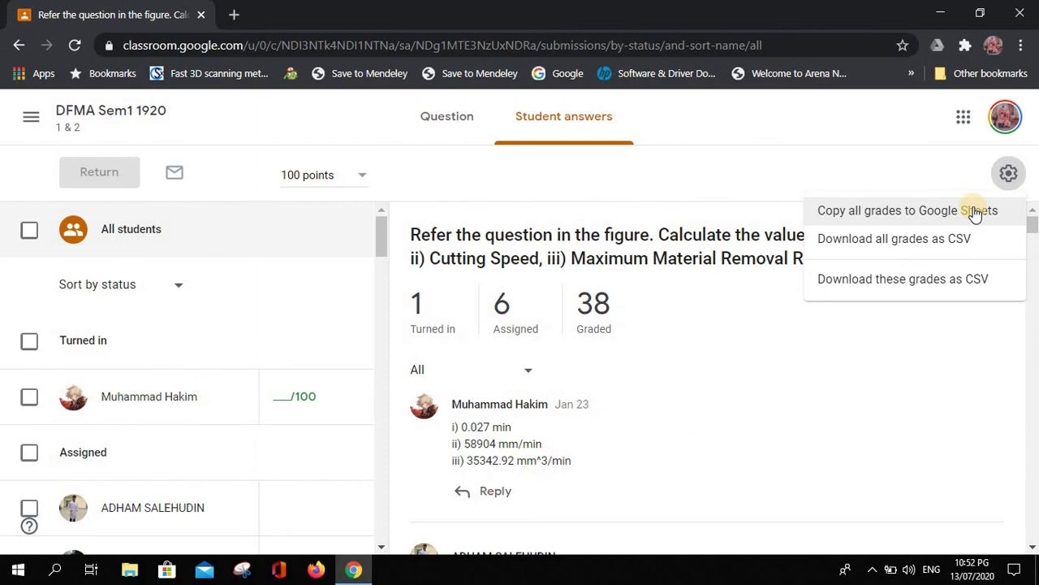
pyautogui.click(972, 209)
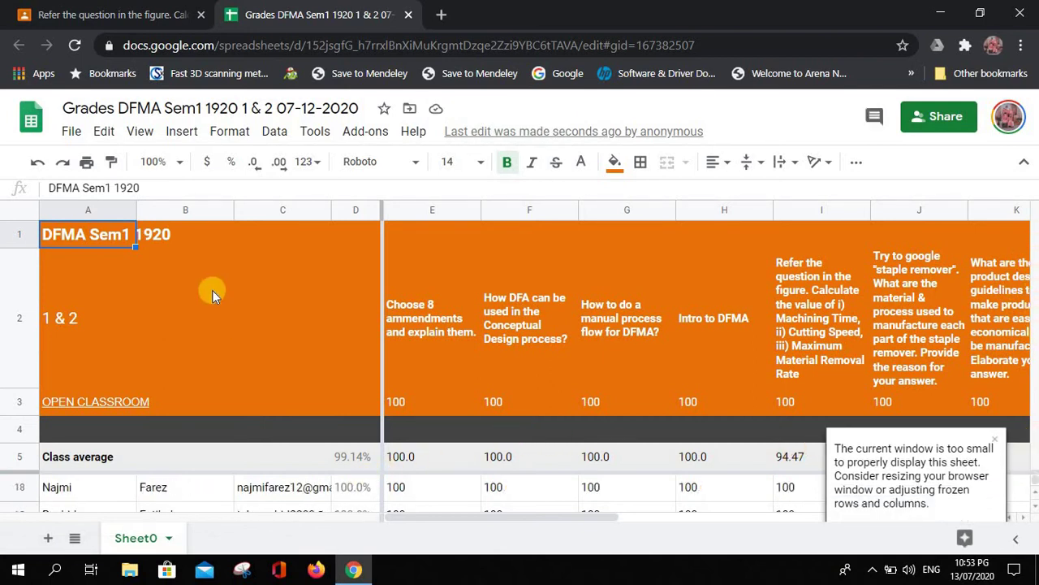
# Browse the grades sheet's header block, student names and Class average row
pyautogui.click(12, 283)
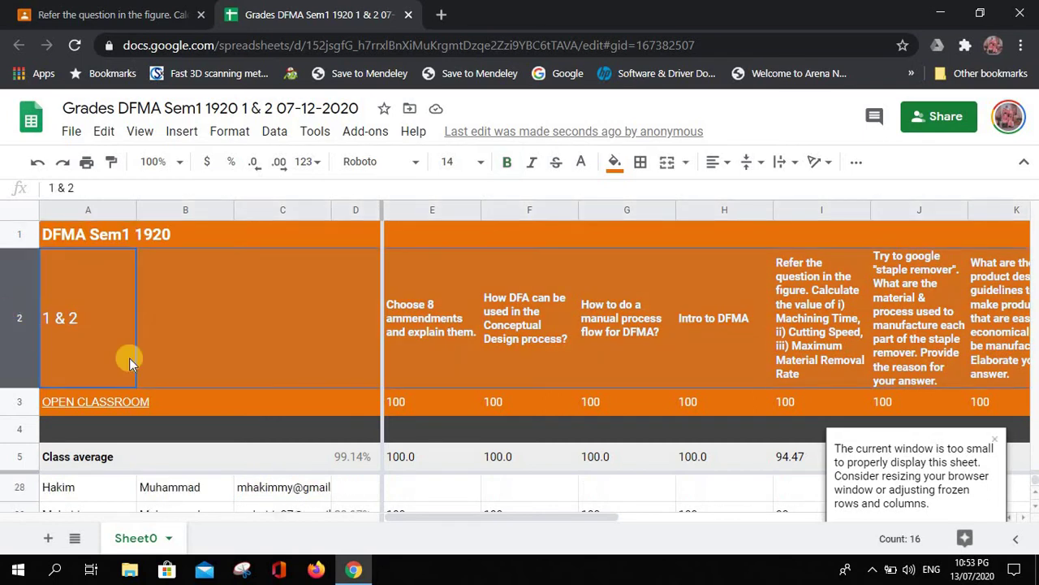
pyautogui.click(348, 354)
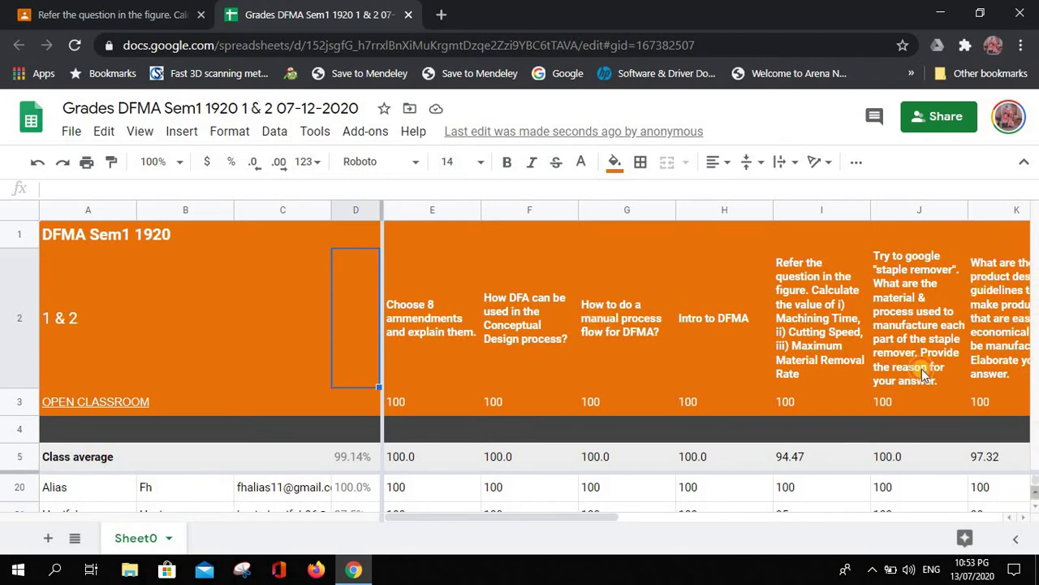
pyautogui.scroll(3, 395, 422)
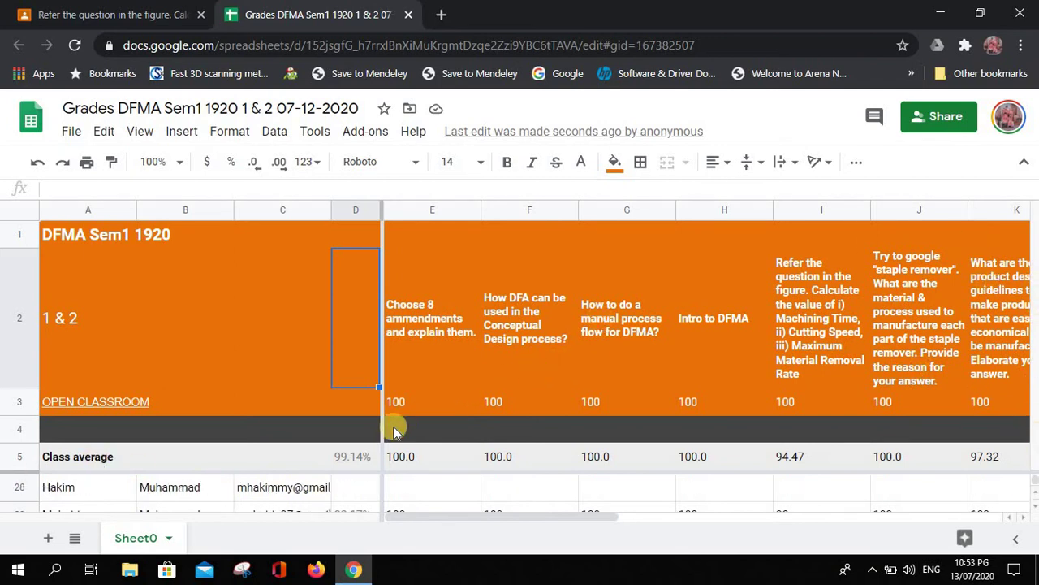
pyautogui.click(219, 373)
pyautogui.click(210, 492)
pyautogui.scroll(-2, 209, 491)
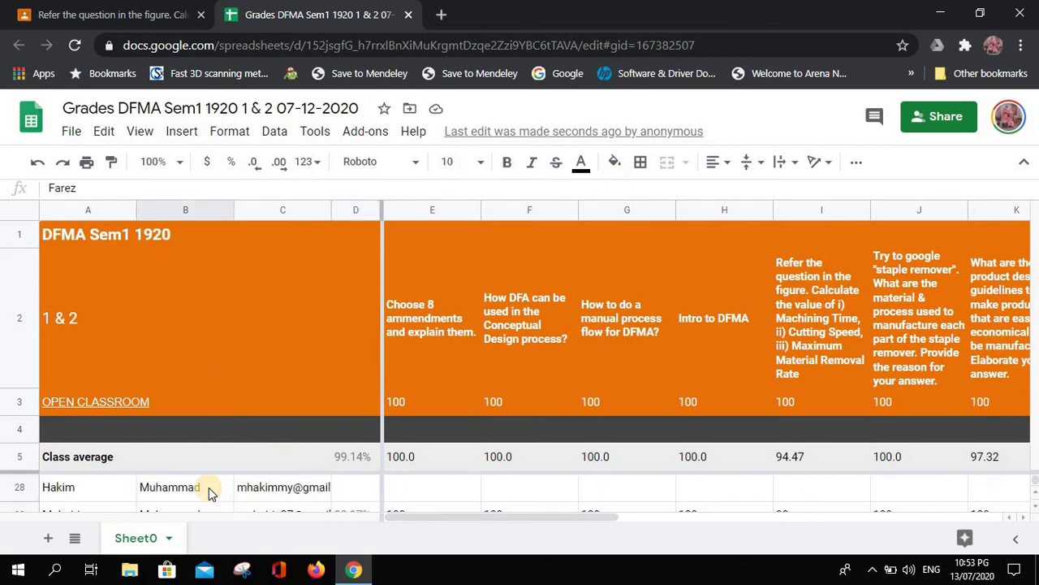
pyautogui.click(13, 454)
pyautogui.scroll(1, 21, 447)
pyautogui.scroll(-1, 243, 458)
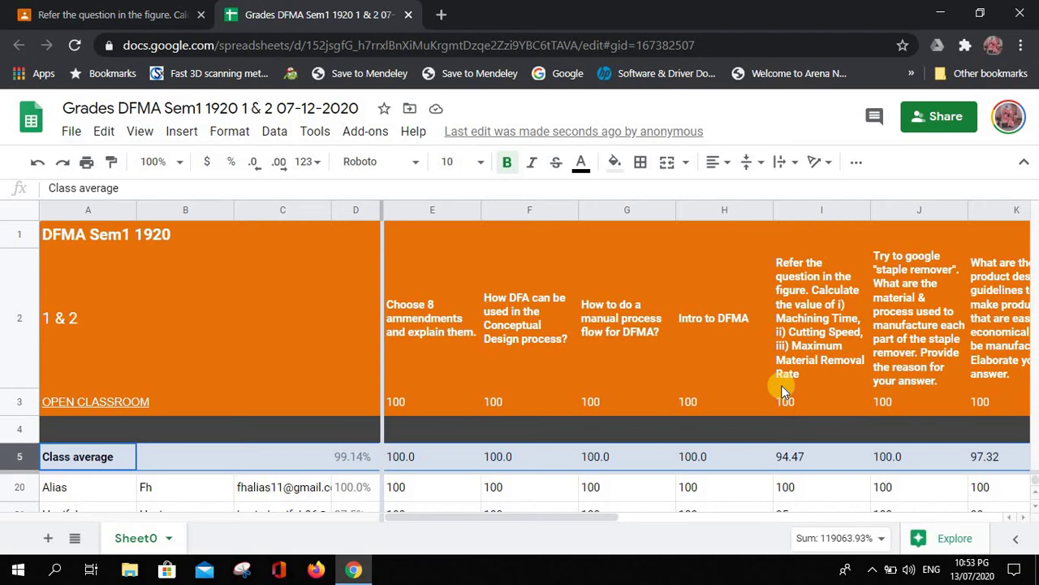
# Zoom out and inspect the first student's e-mail and grades in row 18, columns E–K
pyautogui.hotkey('ctrl', '-')
pyautogui.hotkey('ctrl', '-')
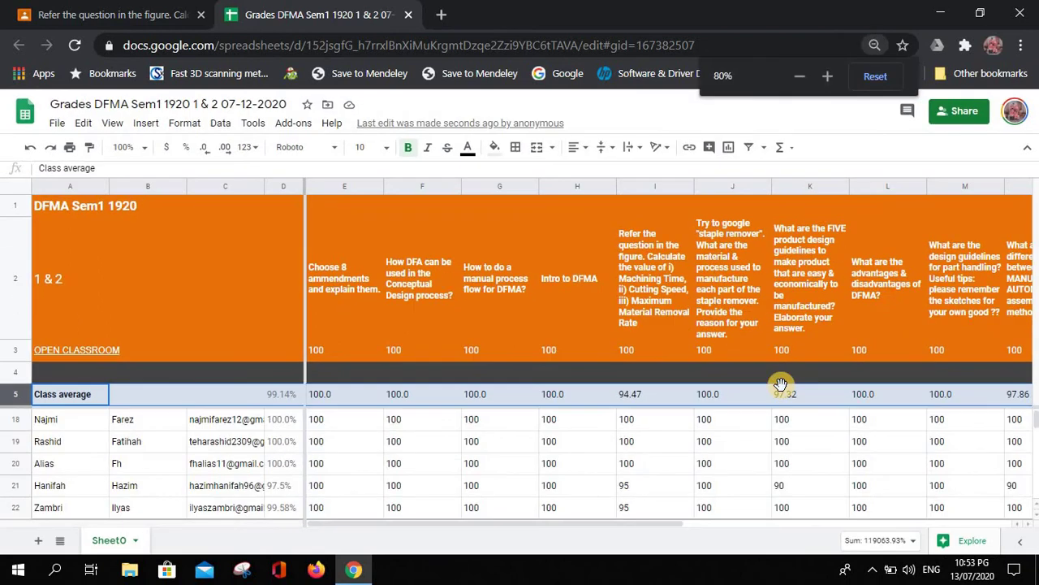
pyautogui.click(49, 419)
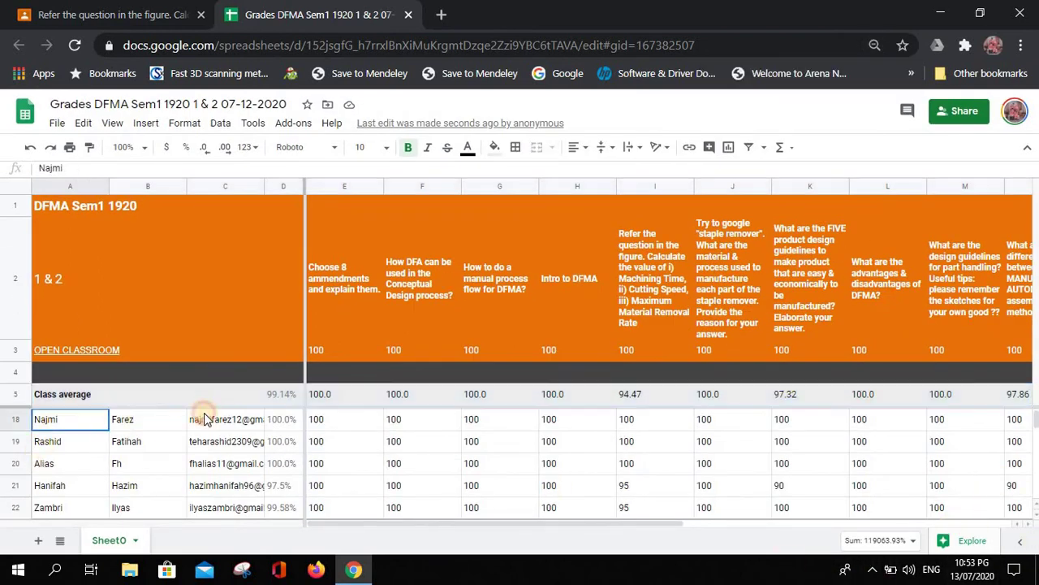
pyautogui.click(213, 419)
pyautogui.click(333, 429)
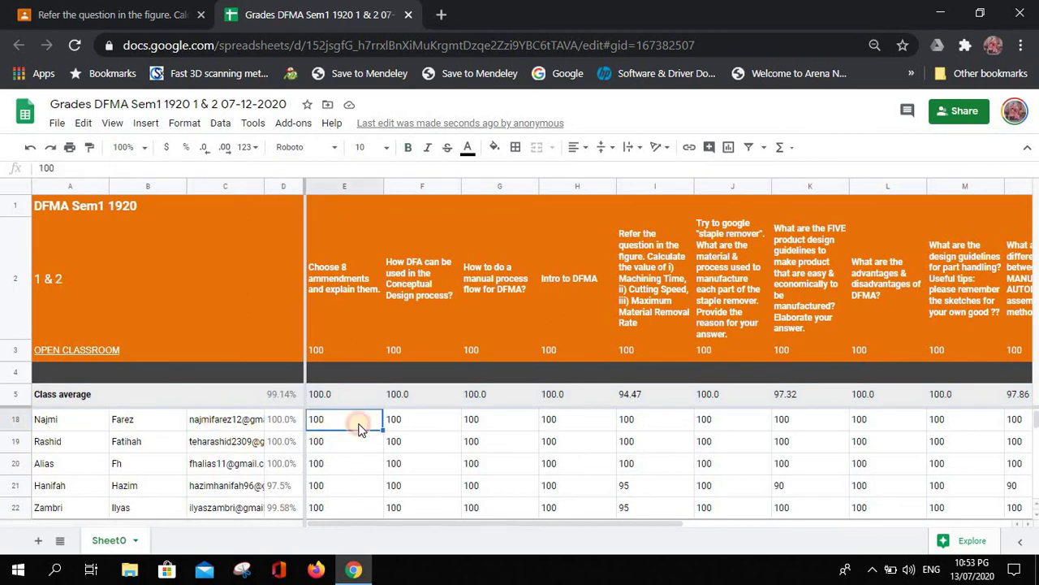
pyautogui.click(422, 420)
pyautogui.click(495, 420)
pyautogui.click(553, 421)
pyautogui.click(643, 421)
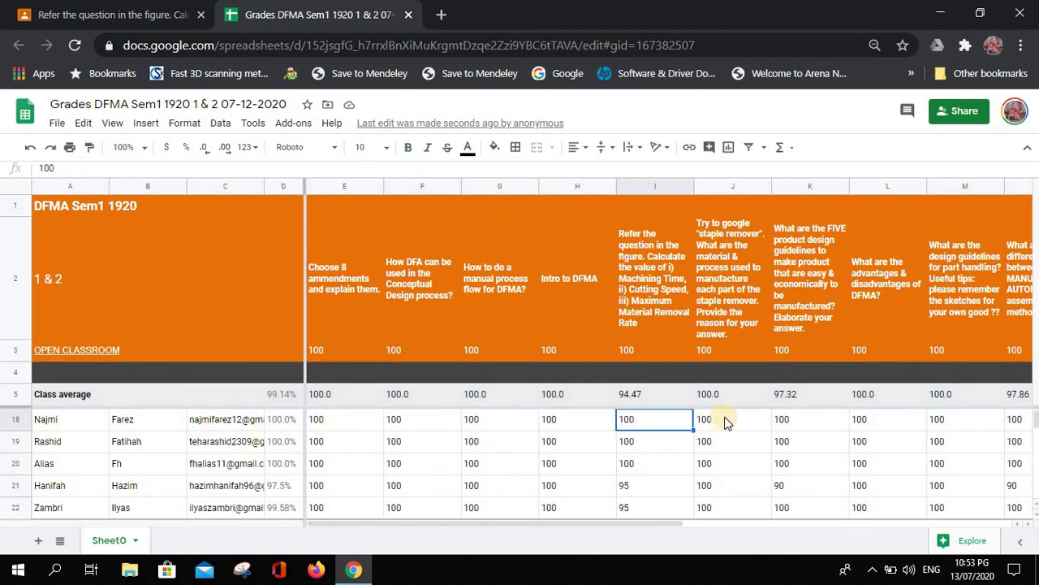
pyautogui.click(724, 421)
pyautogui.click(824, 426)
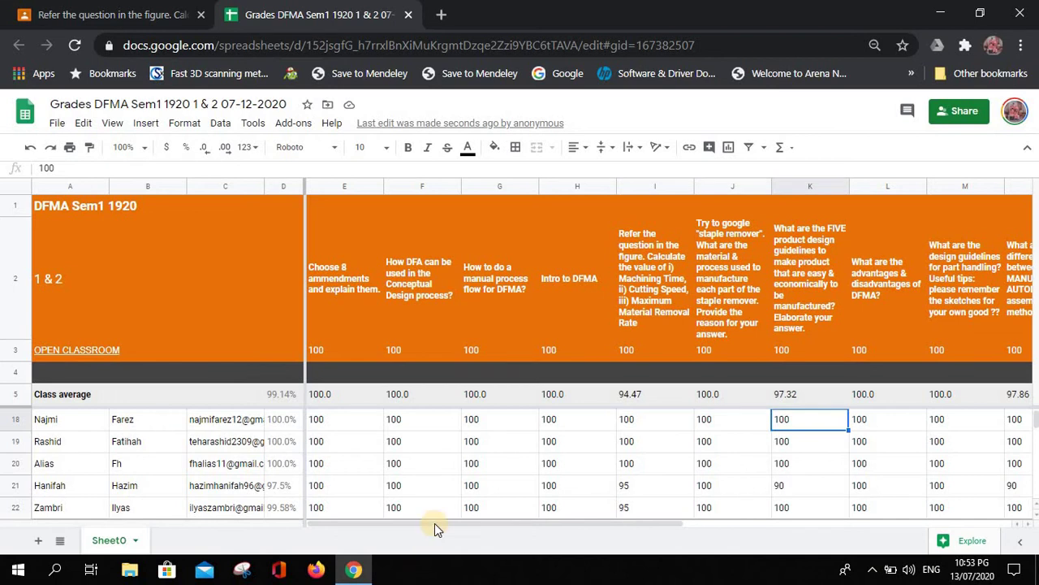
# Scroll through the remaining grade columns, then show the File menu's Download formats
pyautogui.moveTo(464, 524); pyautogui.dragTo(371, 520)
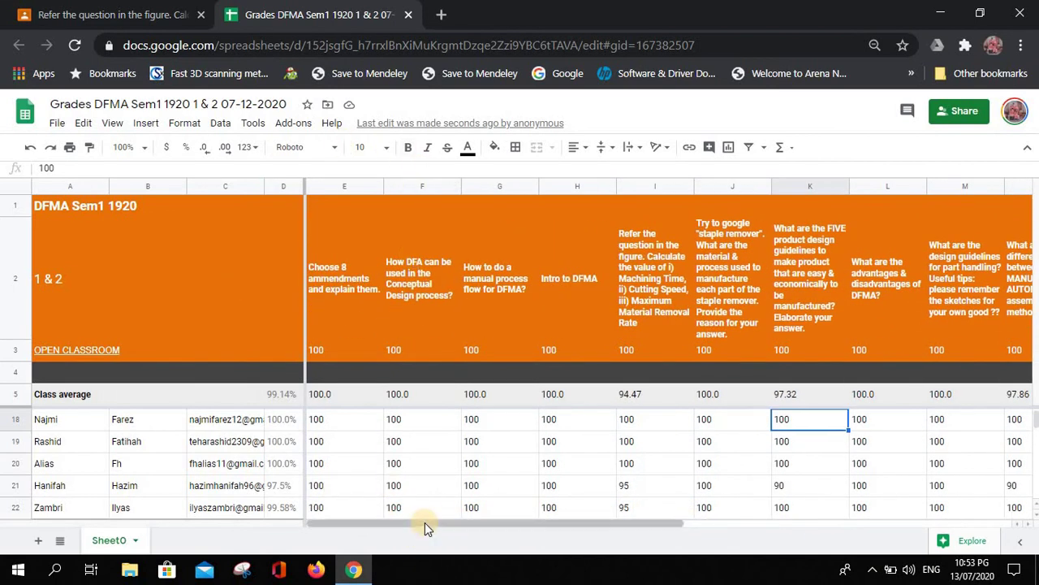
pyautogui.moveTo(459, 519); pyautogui.dragTo(414, 520)
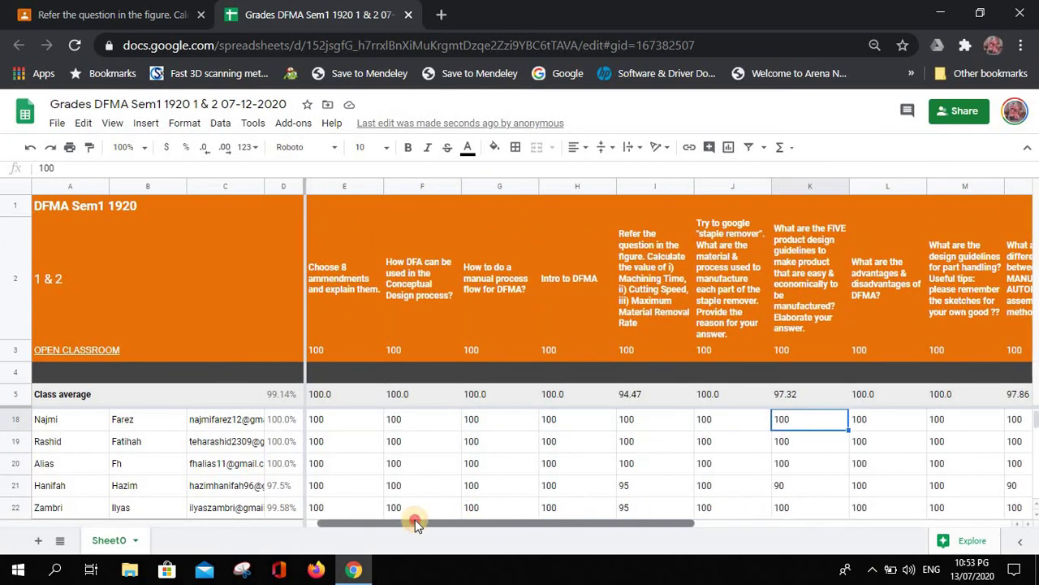
pyautogui.scroll(-3, 803, 441)
pyautogui.scroll(-2, 174, 482)
pyautogui.scroll(7, 174, 485)
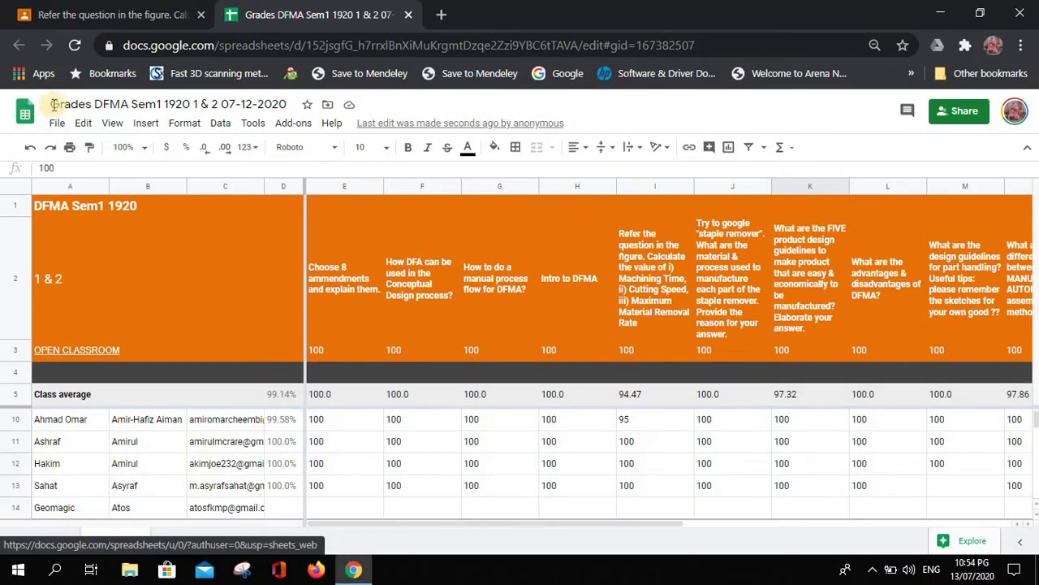
pyautogui.click(52, 125)
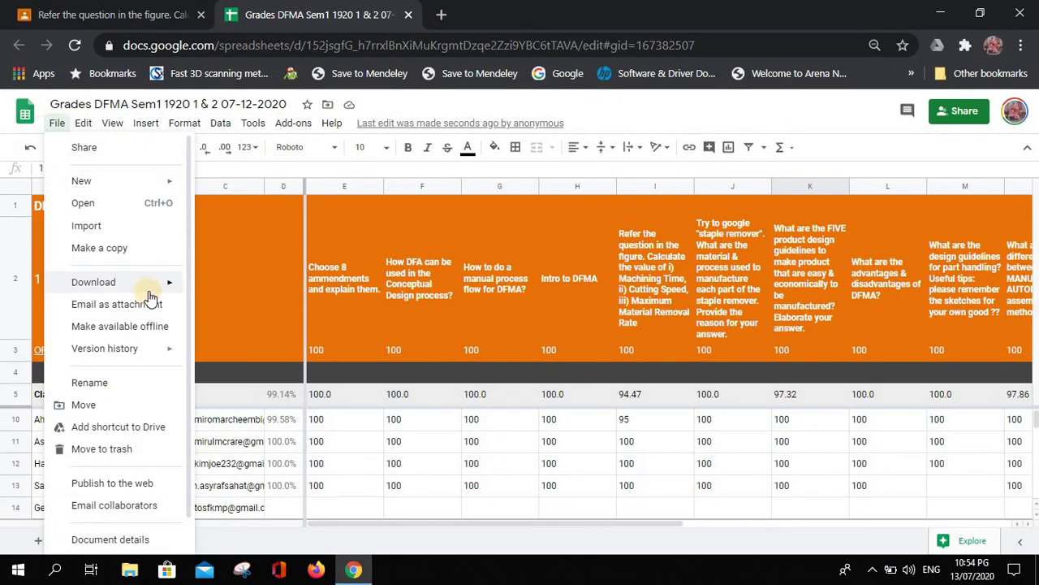
pyautogui.moveTo(152, 293)
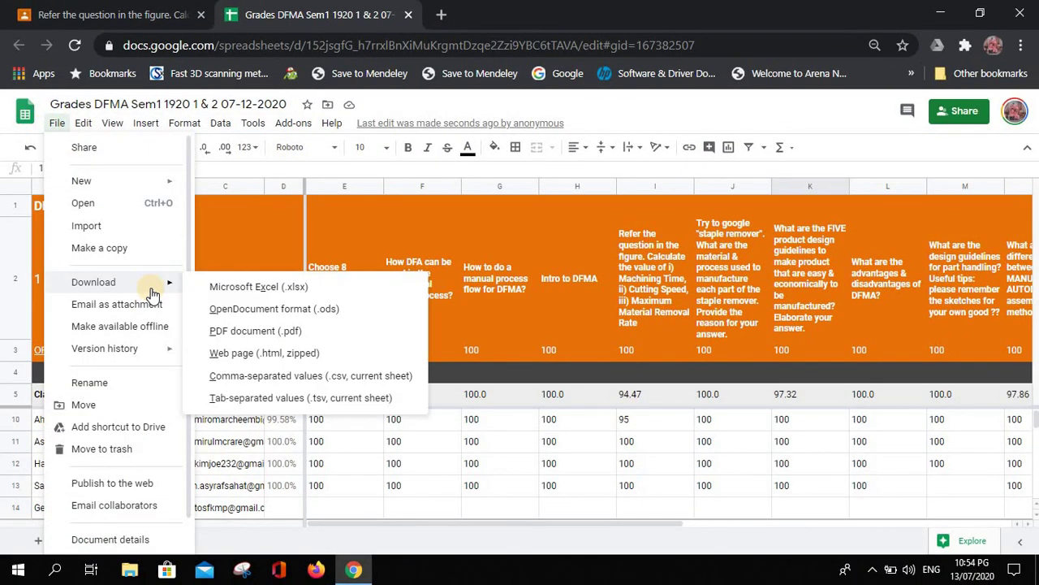